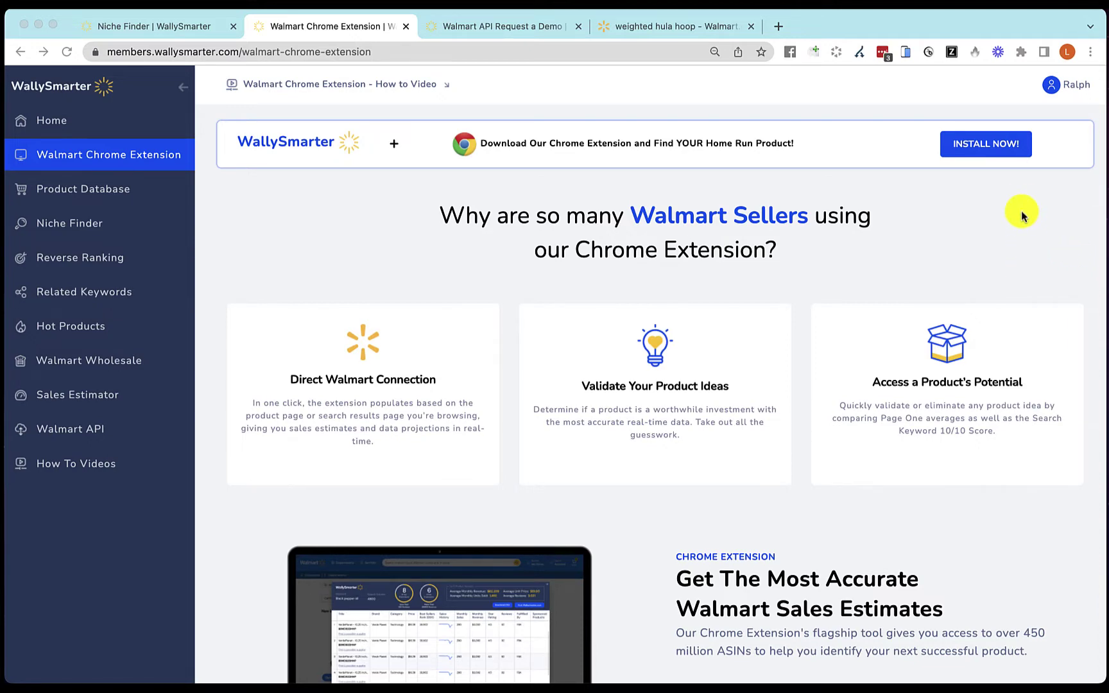
# Step: Add the WallySmarter extension to Chrome from the Web Store and confirm the install
pyautogui.click(980, 147)
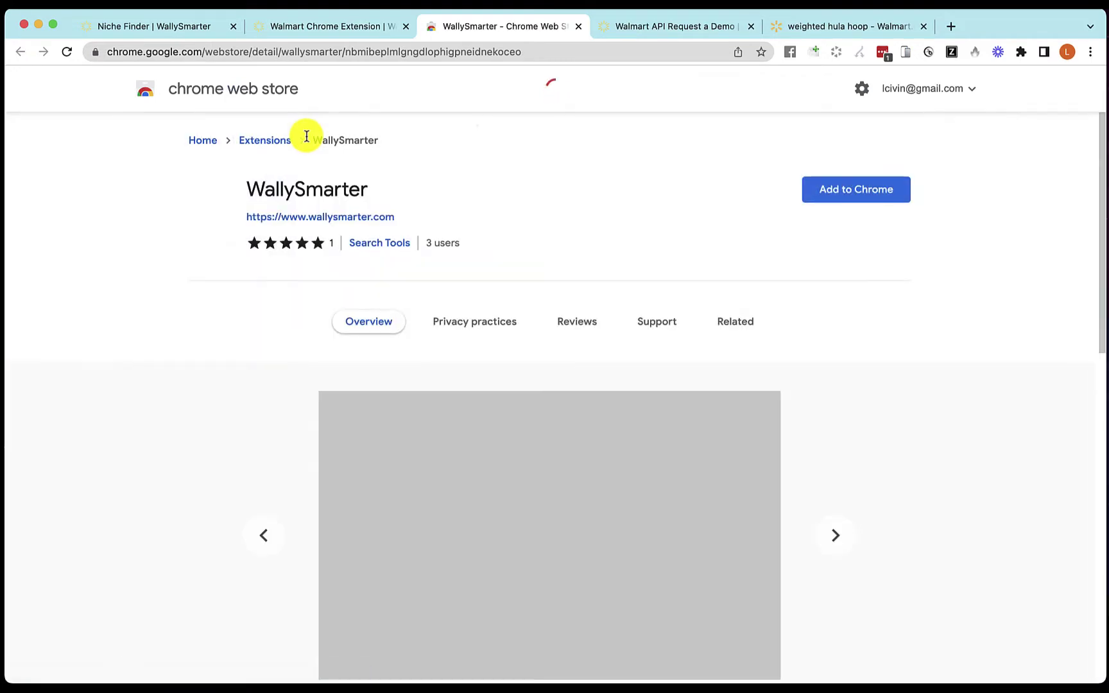
pyautogui.click(852, 189)
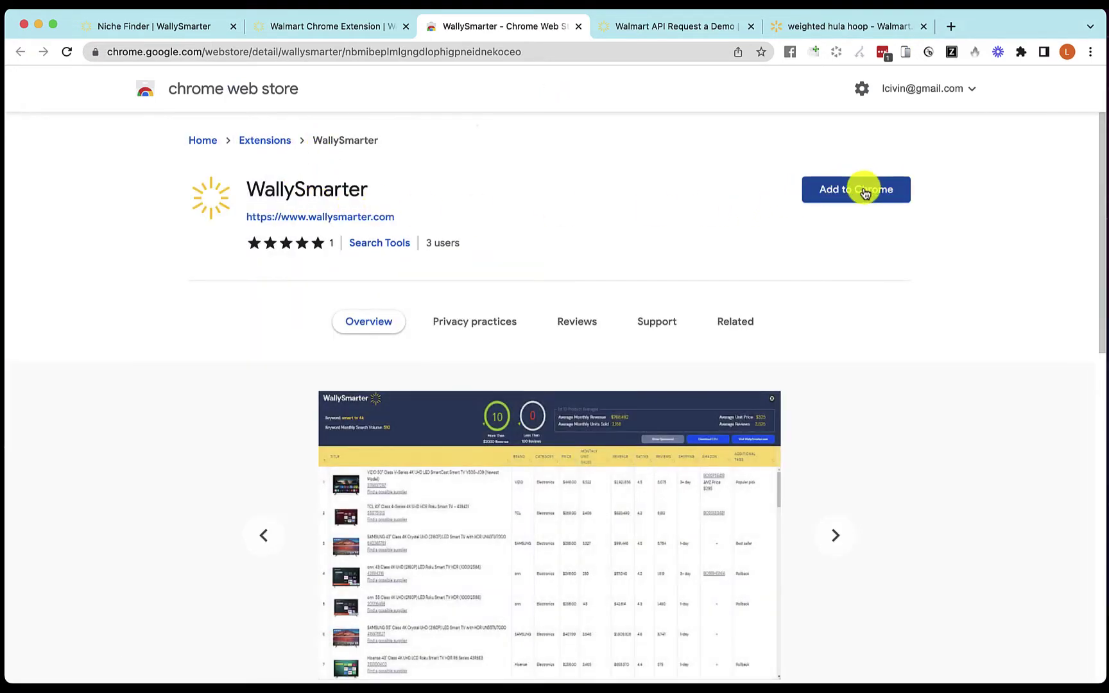
pyautogui.click(686, 389)
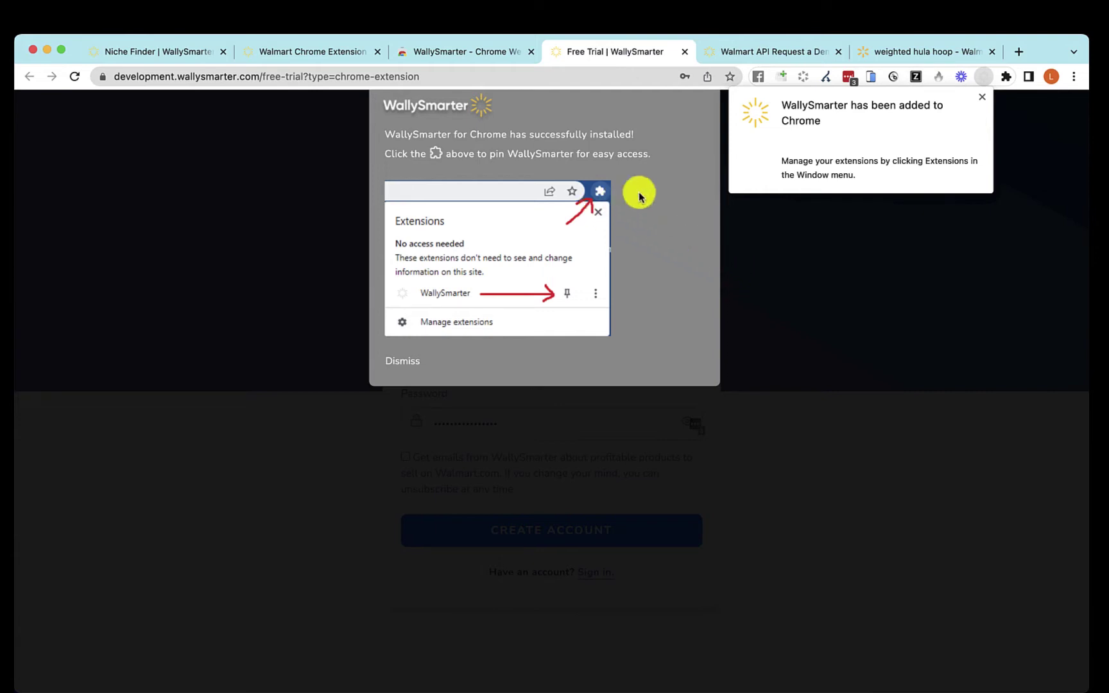
# Step: Pin WallySmarter to the Chrome toolbar and go to its Home dashboard
pyautogui.click(1004, 79)
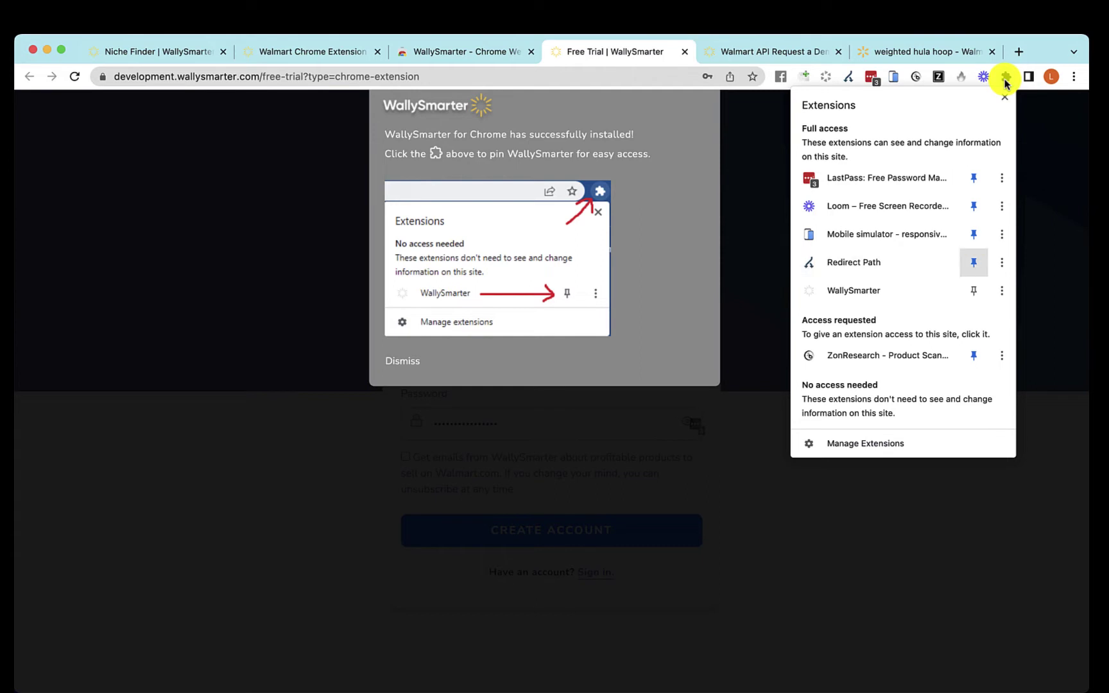
pyautogui.click(973, 285)
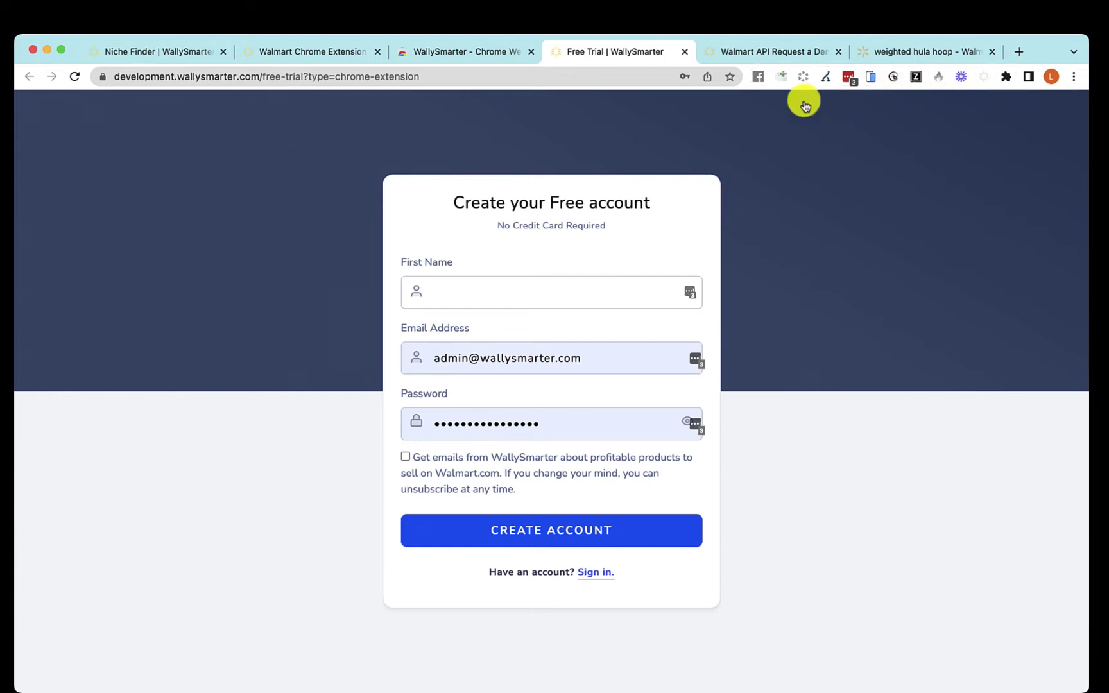
pyautogui.click(632, 128)
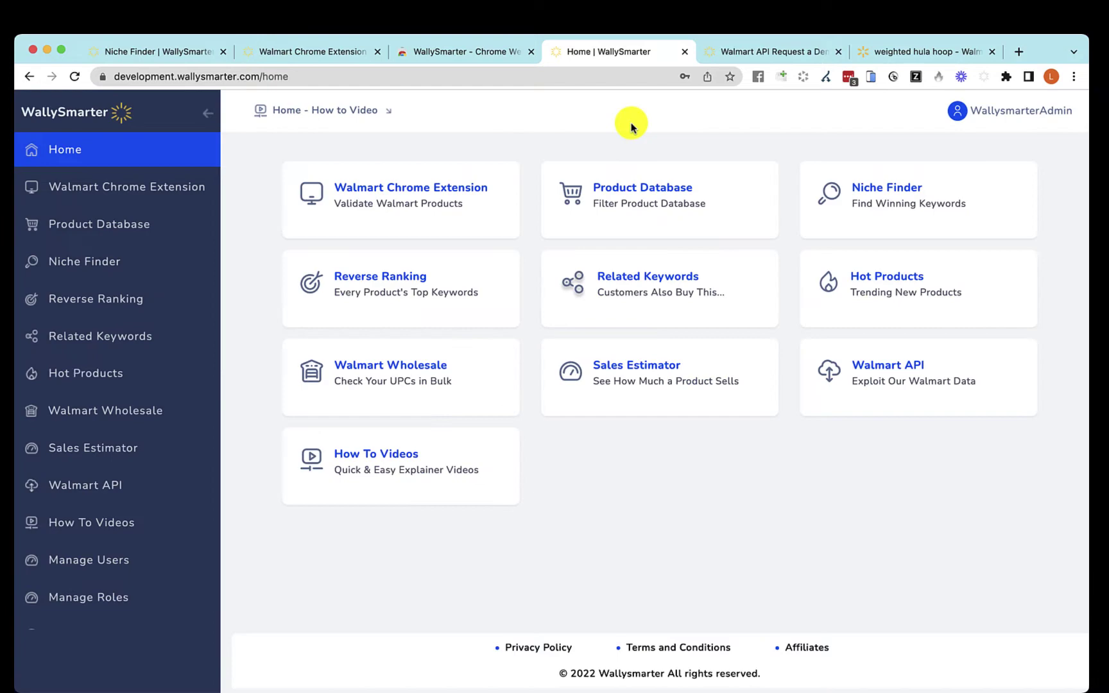
# Step: Search Walmart for 'weighted hula hoop' and scroll through the product results
pyautogui.click(631, 122)
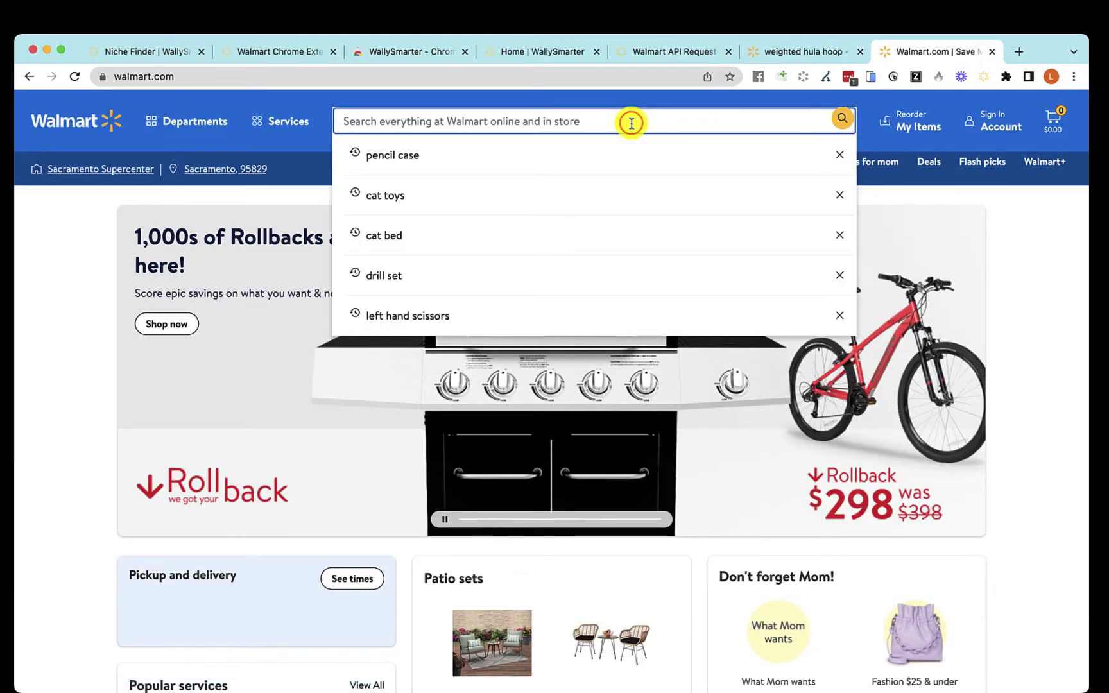
pyautogui.write('weighted ')
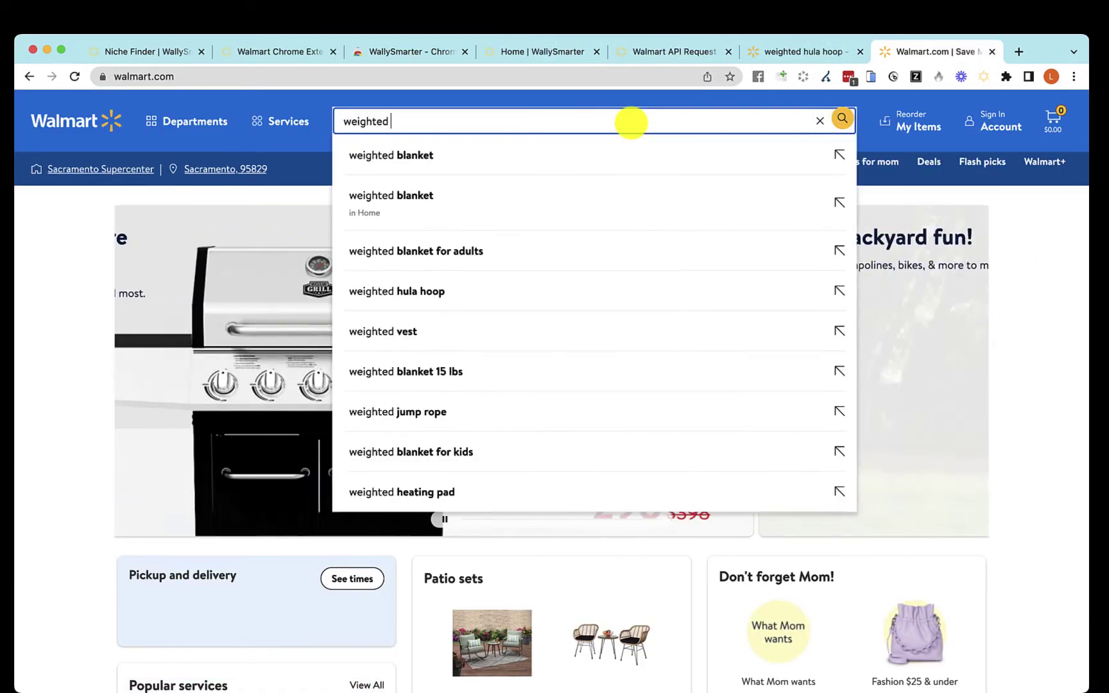
pyautogui.write('hula hoop')
pyautogui.press('Return')
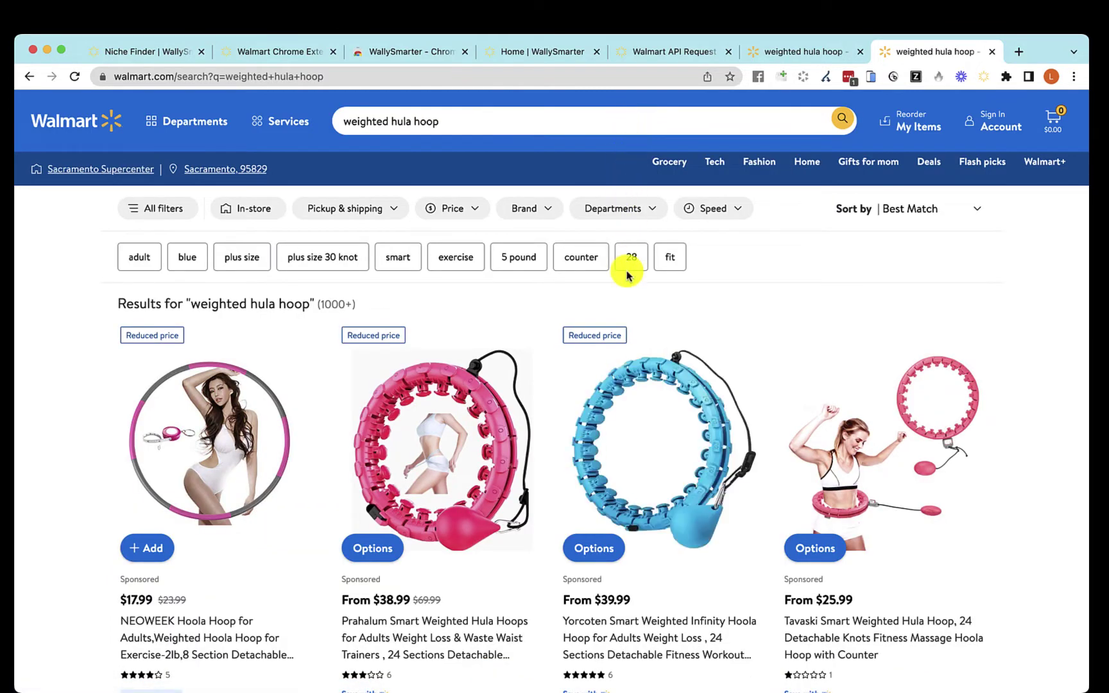
pyautogui.scroll(-2, 627, 315)
pyautogui.scroll(-10, 628, 319)
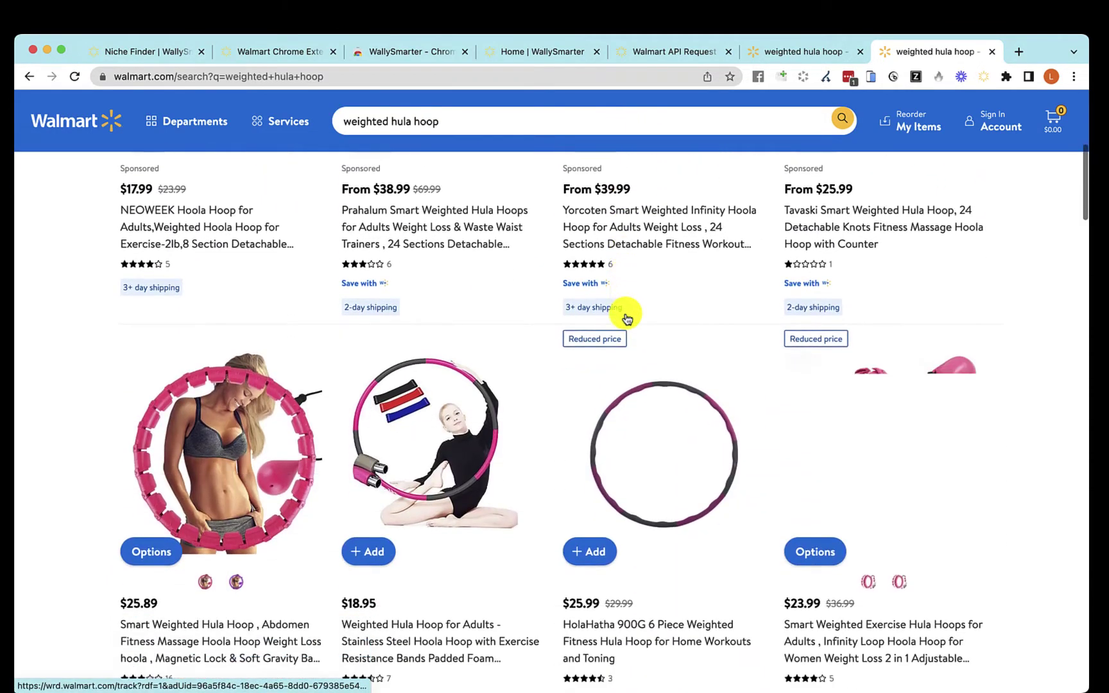
pyautogui.scroll(-15, 627, 319)
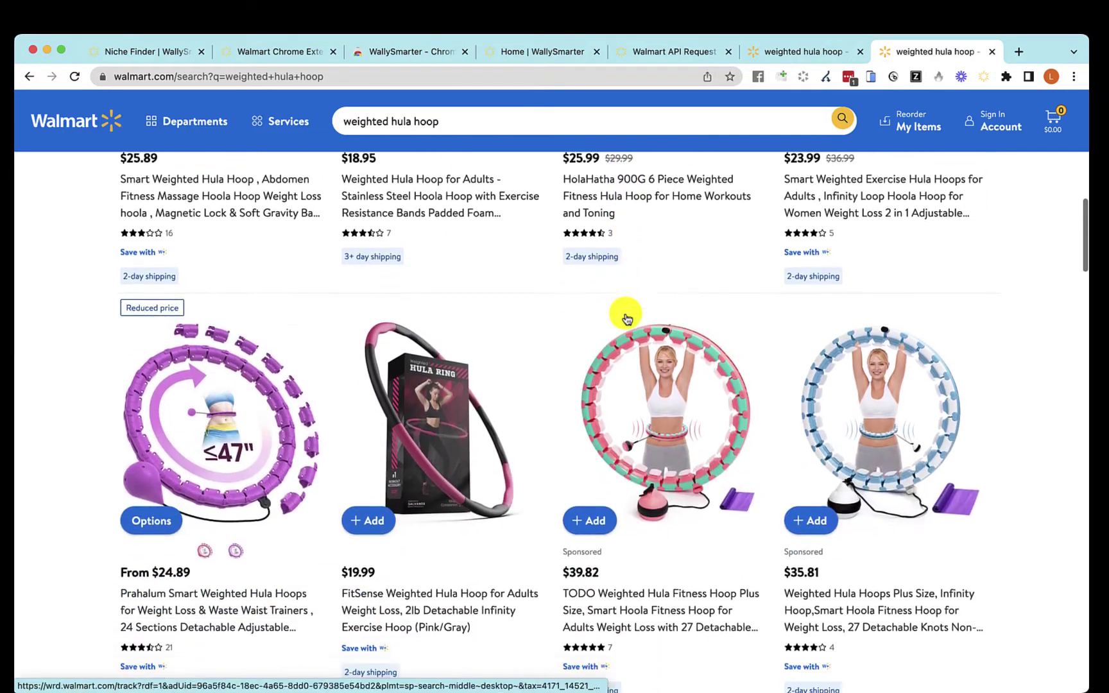
pyautogui.scroll(-15, 627, 319)
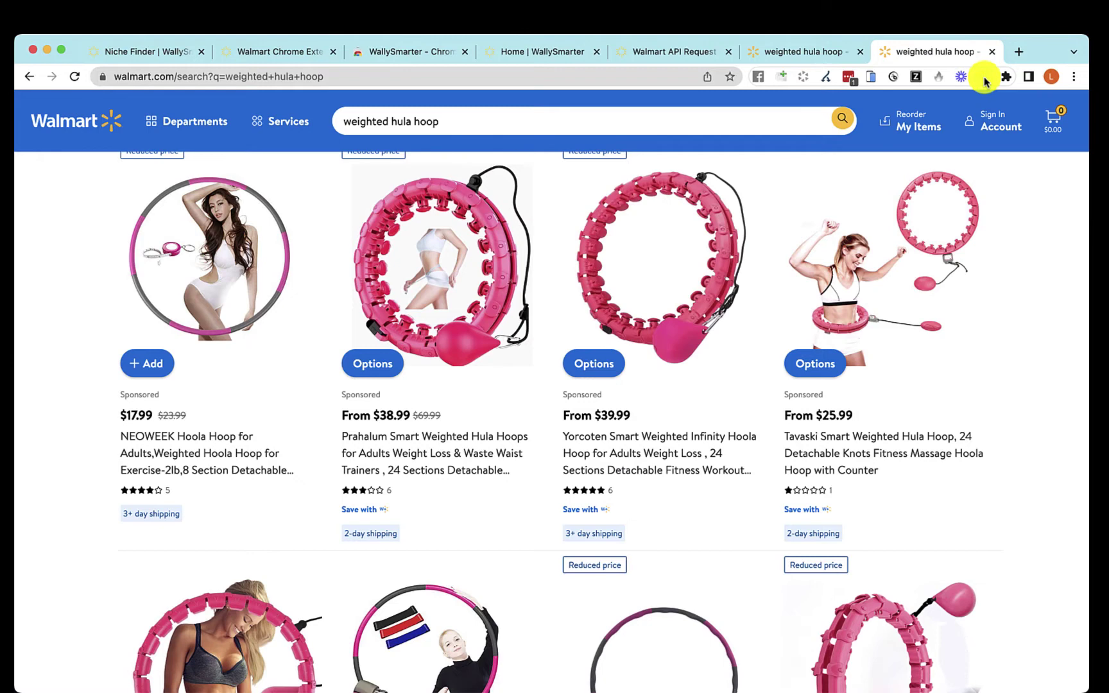
# Step: Open the WallySmarter overlay and select the 56,540 keyword monthly search volume
pyautogui.click(984, 78)
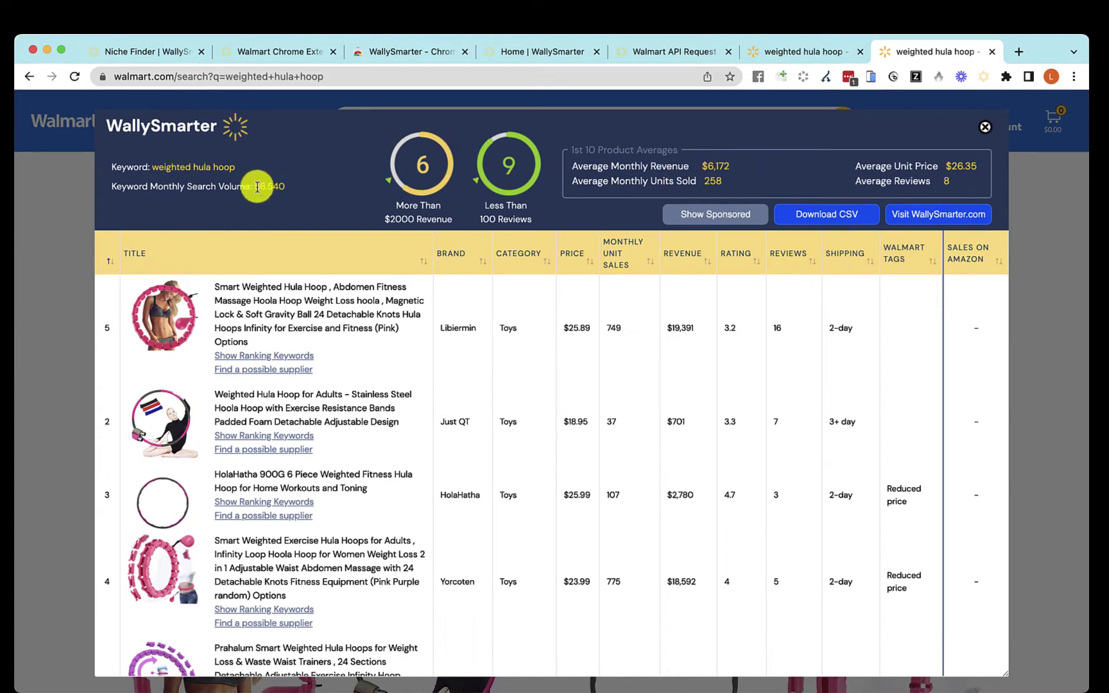
pyautogui.moveTo(256, 186); pyautogui.dragTo(287, 190)
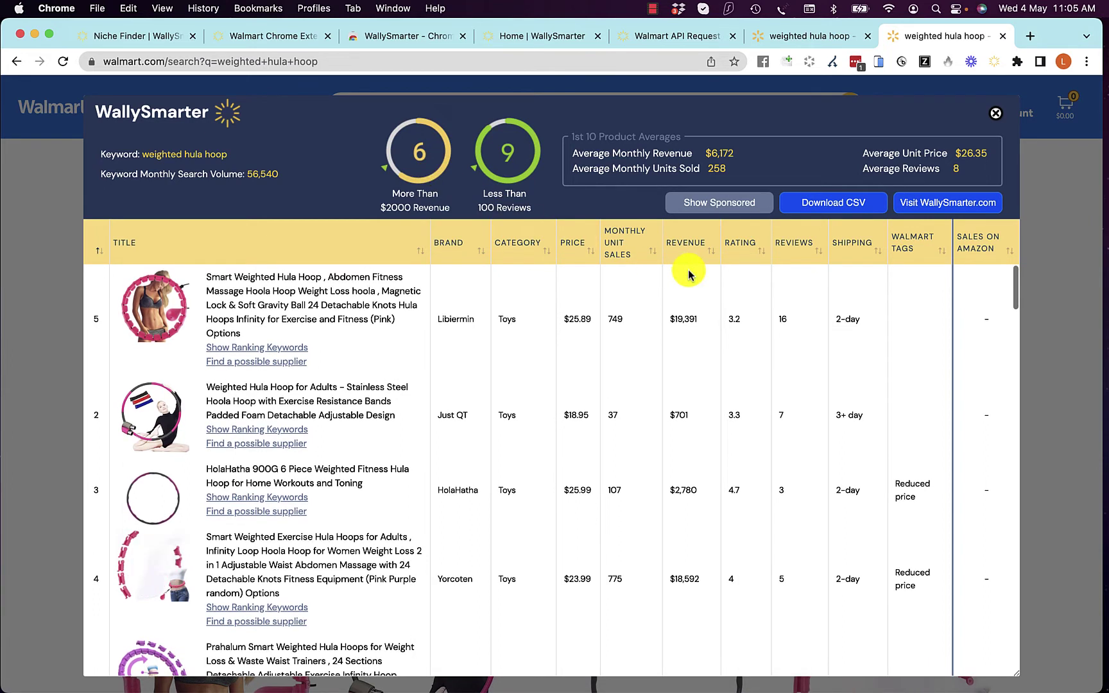
pyautogui.click(727, 203)
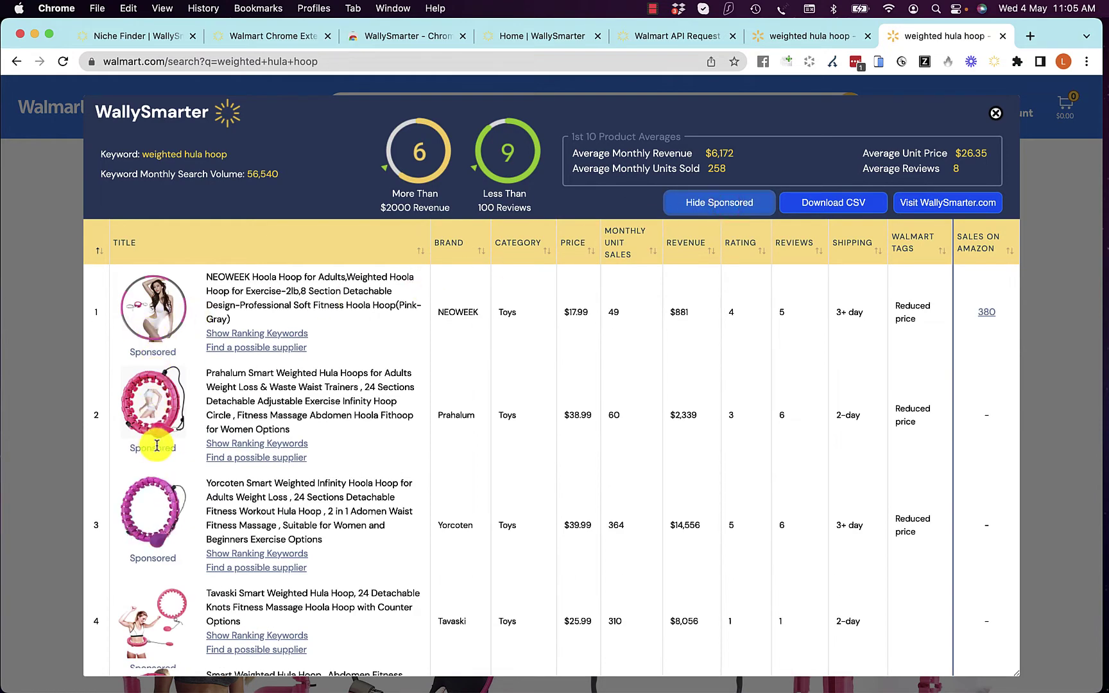
pyautogui.scroll(-2, 178, 403)
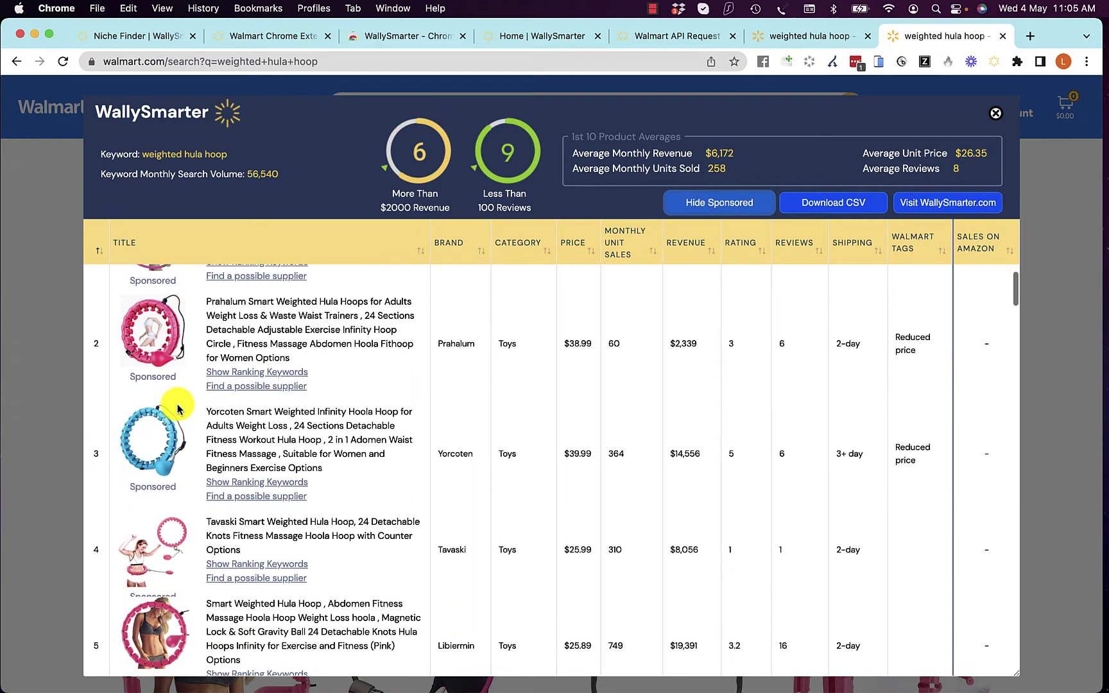
pyautogui.click(706, 209)
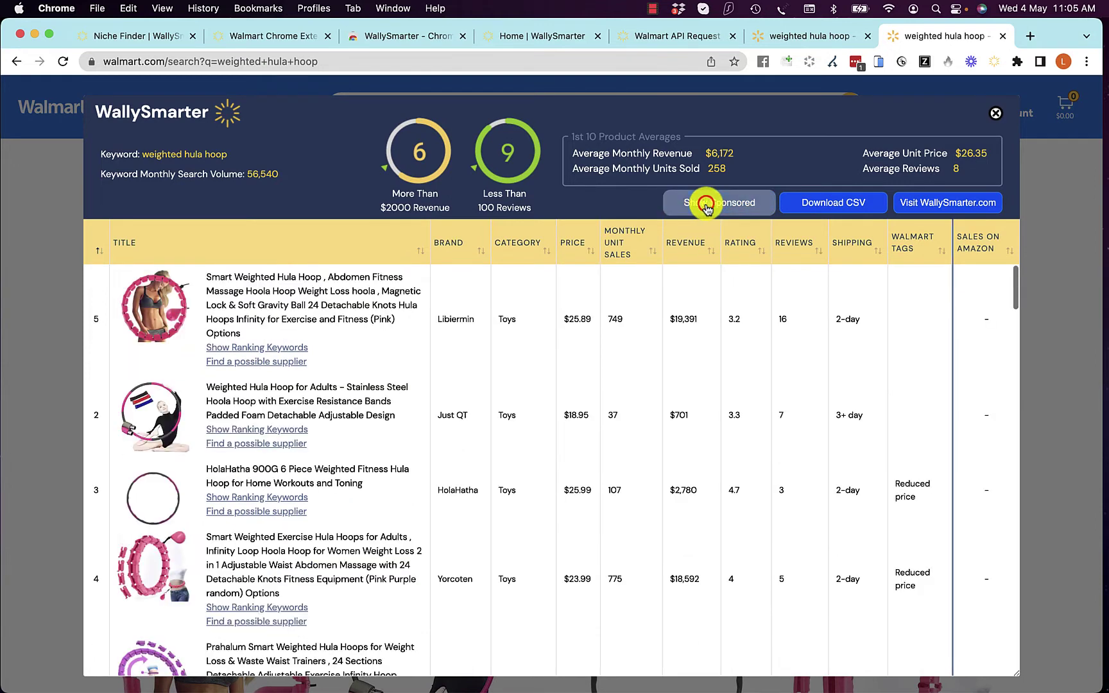
# Step: Open the first hula hoop's ranking keywords in a new tab, then return to Walmart
pyautogui.click(252, 353)
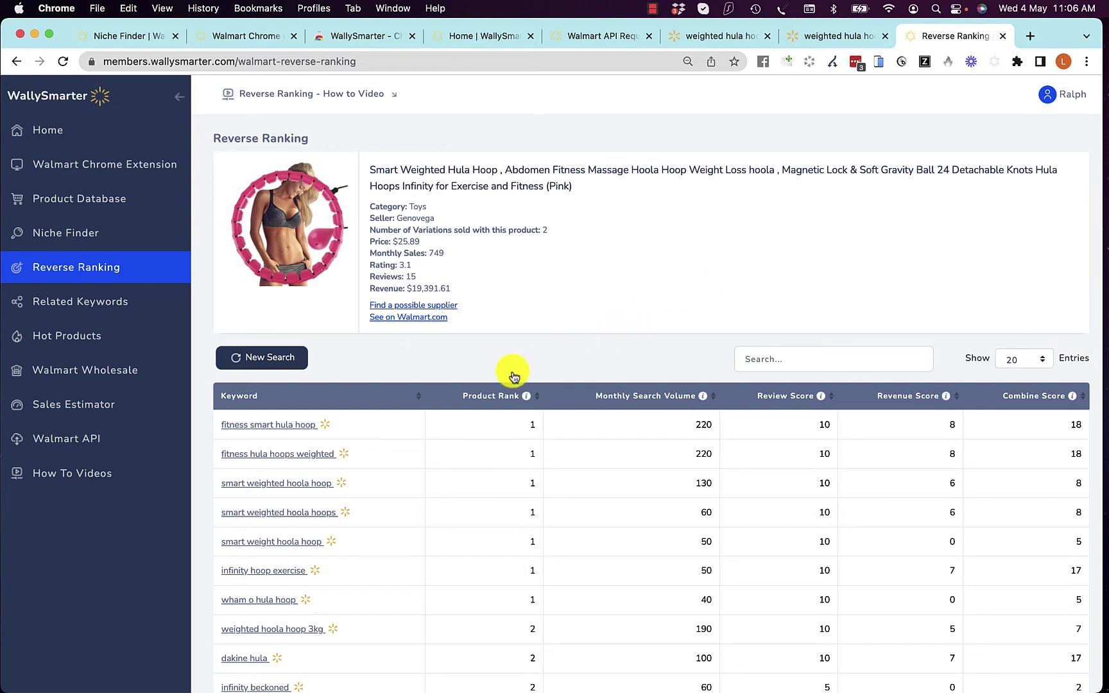
pyautogui.hotkey('ctrl', 'shift', 'Tab')
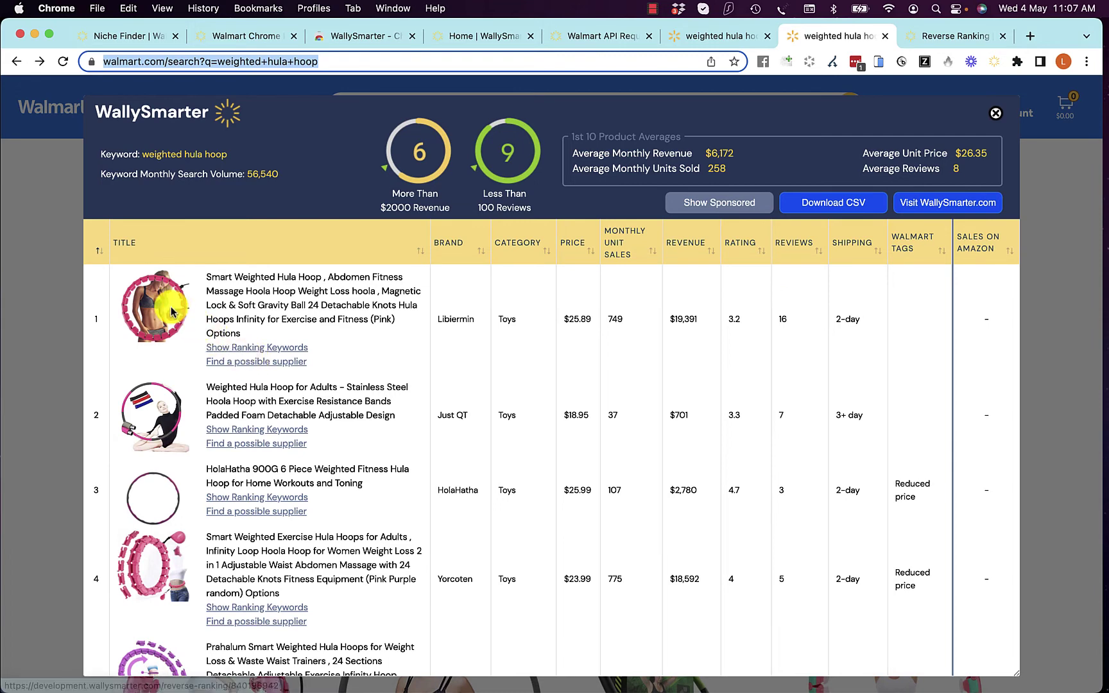
# Step: Open Alibaba supplier listings for 'fitness smart hula hoop' and scroll through them
pyautogui.click(250, 361)
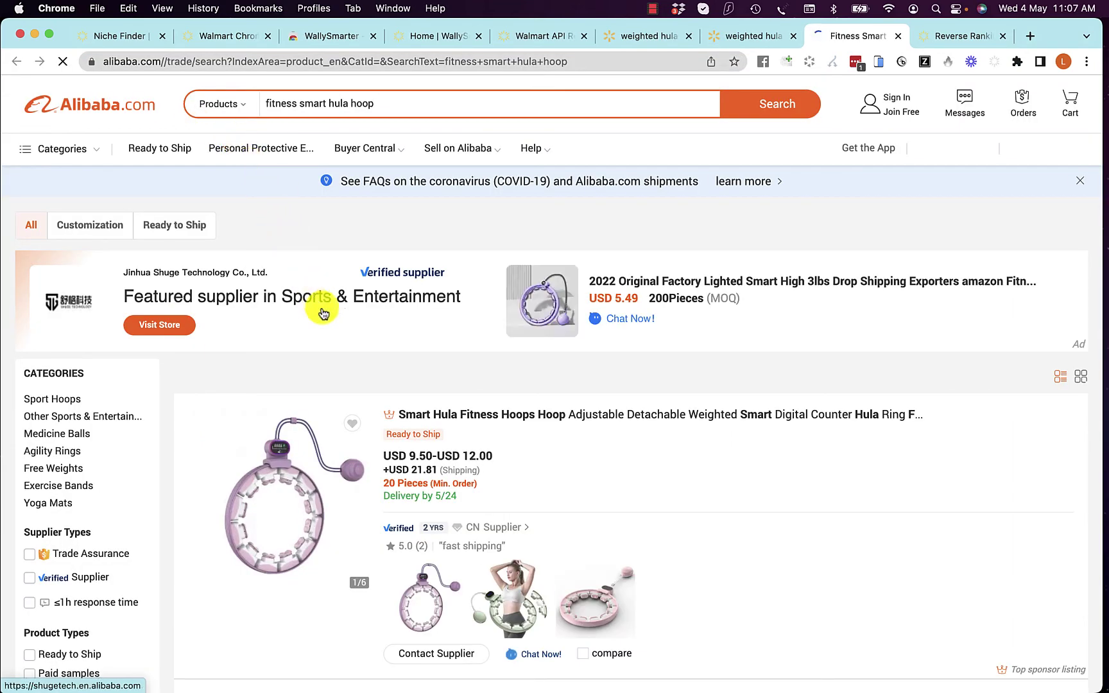
pyautogui.scroll(-5, 350, 375)
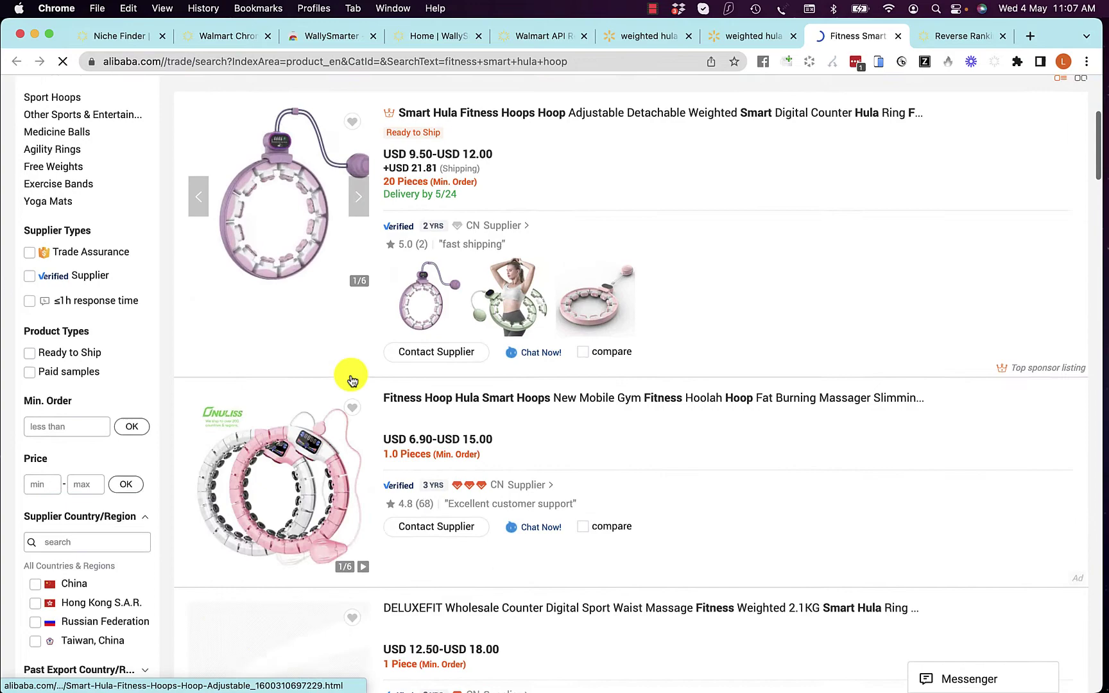
pyautogui.scroll(-7, 352, 380)
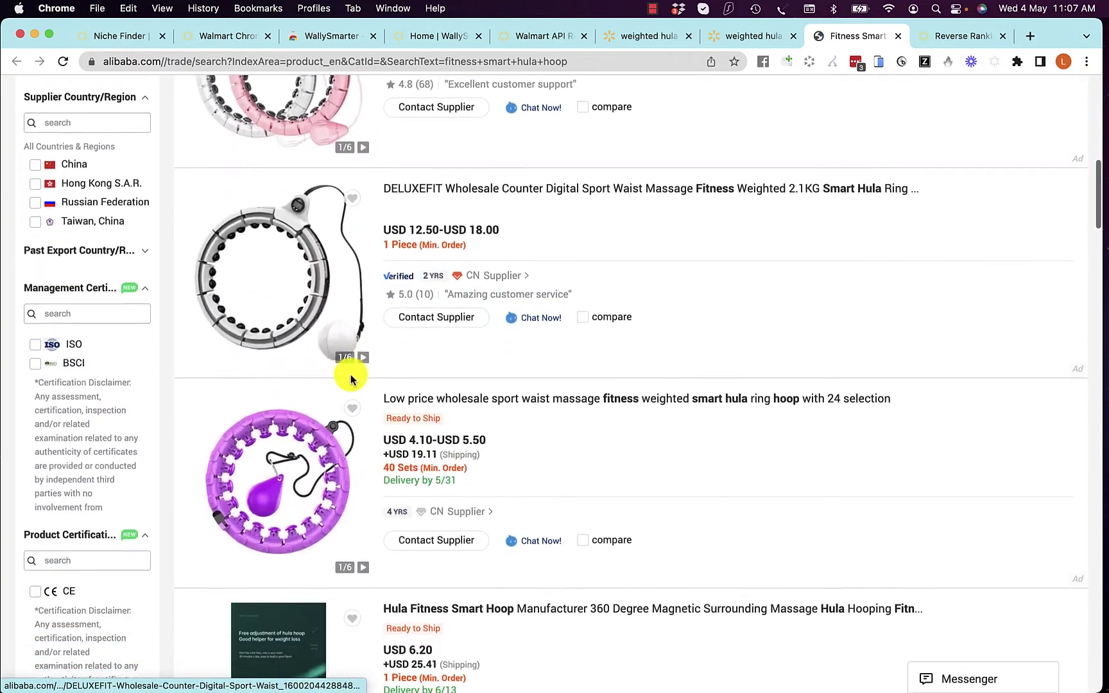
pyautogui.scroll(4, 350, 374)
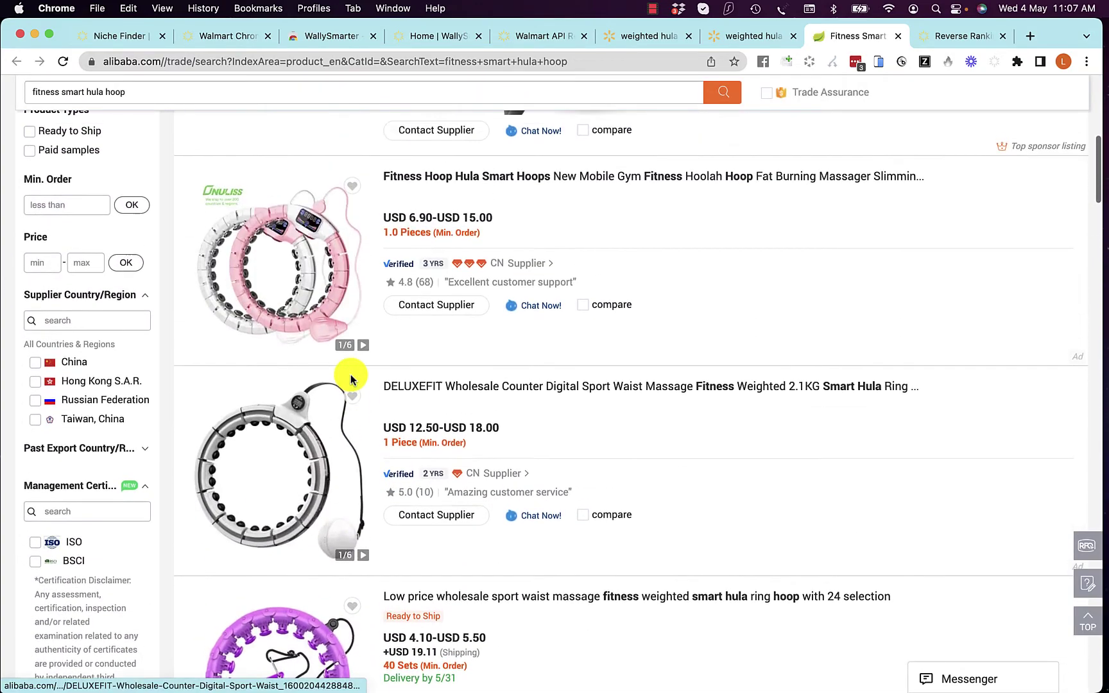
pyautogui.scroll(-1, 350, 375)
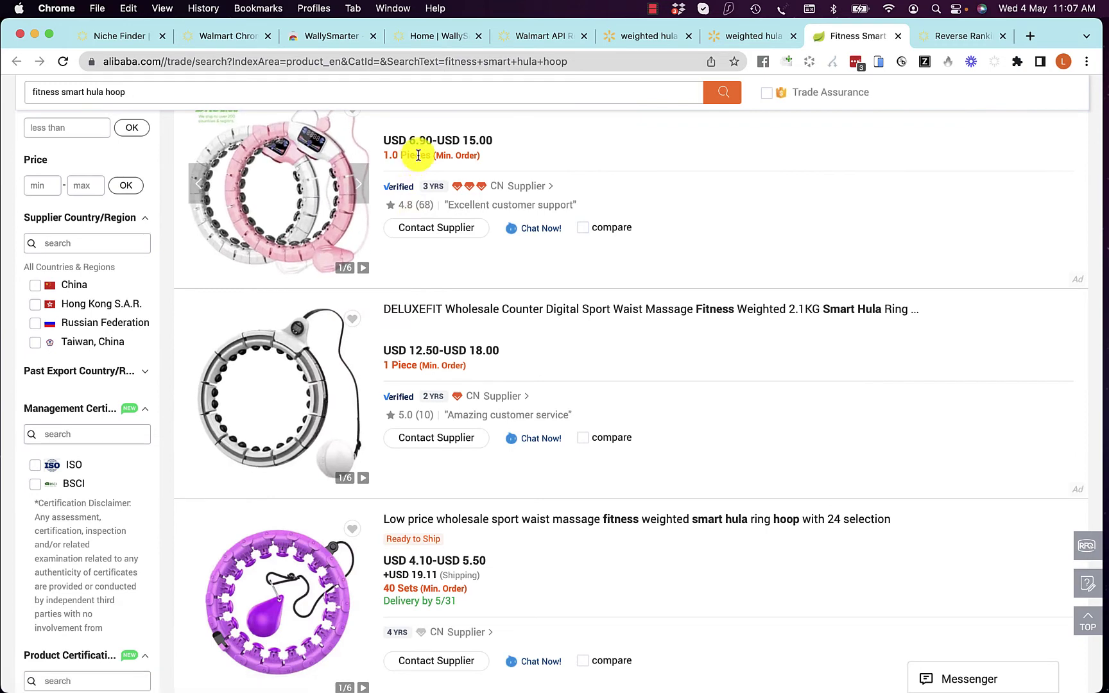
# Step: Return to the Walmart tab and scroll the WallySmarter product table to row 27
pyautogui.click(747, 40)
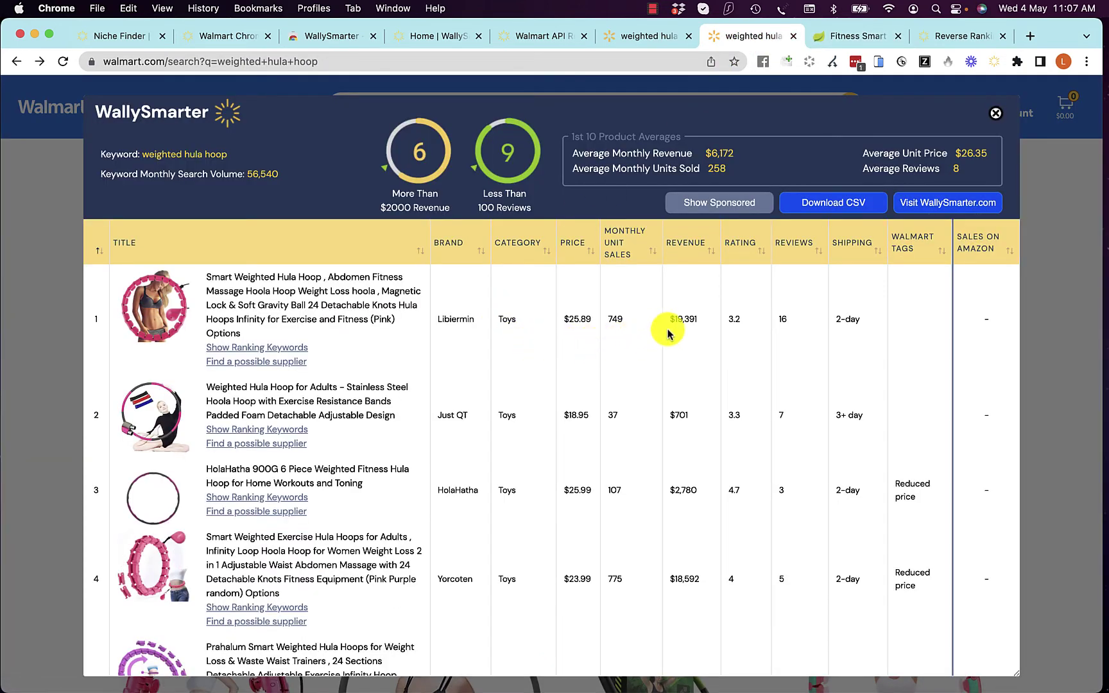
pyautogui.scroll(-20, 263, 430)
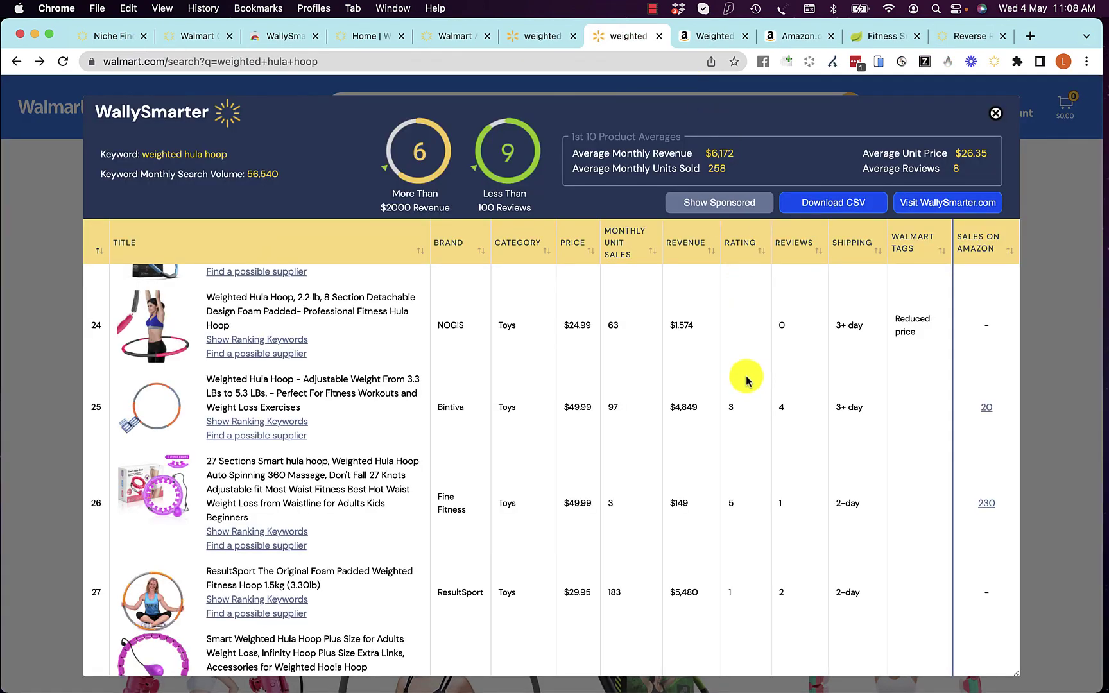
pyautogui.scroll(15, 746, 380)
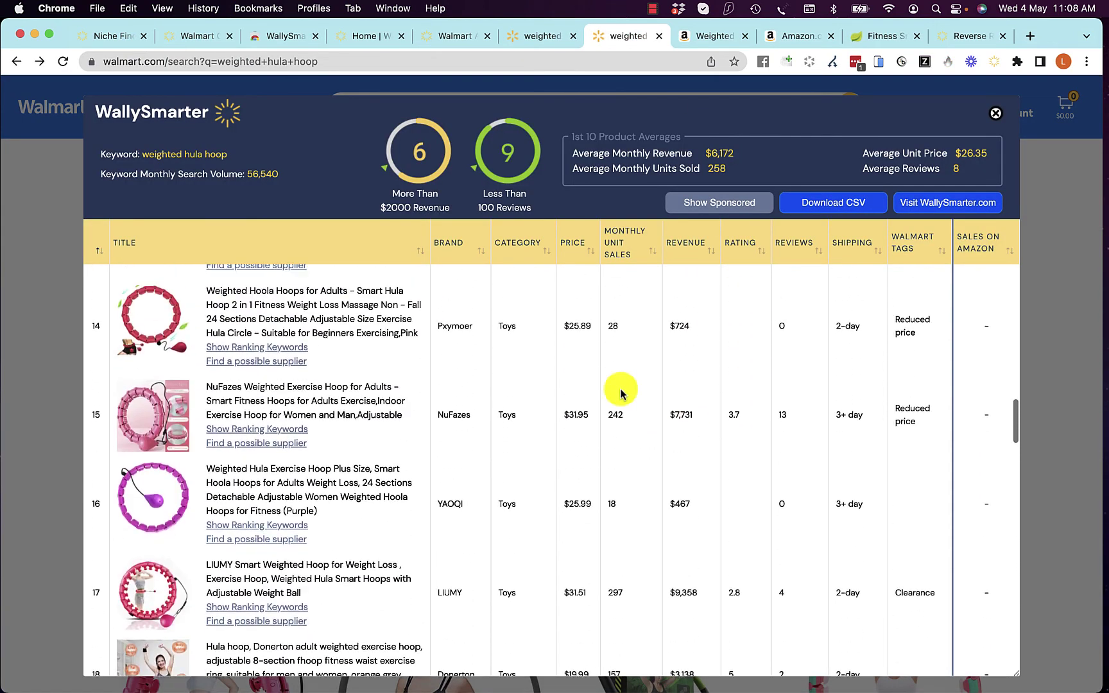
pyautogui.scroll(5, 469, 395)
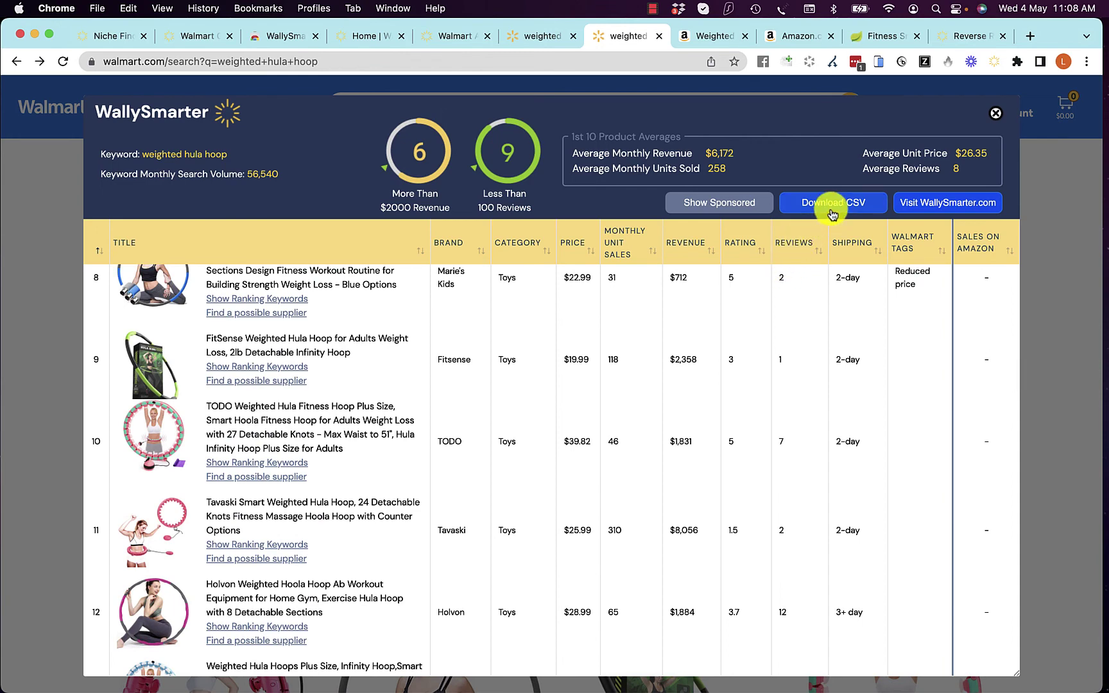